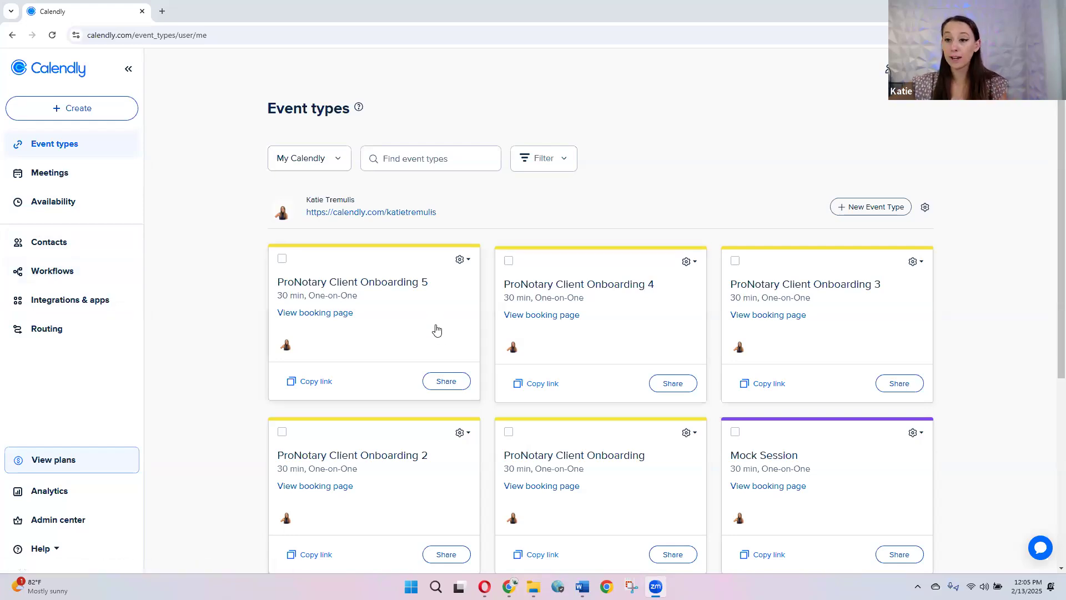
- Open the list of workflows and start adding a new workflow
{"action": "left_click", "coordinate": [58, 277]}
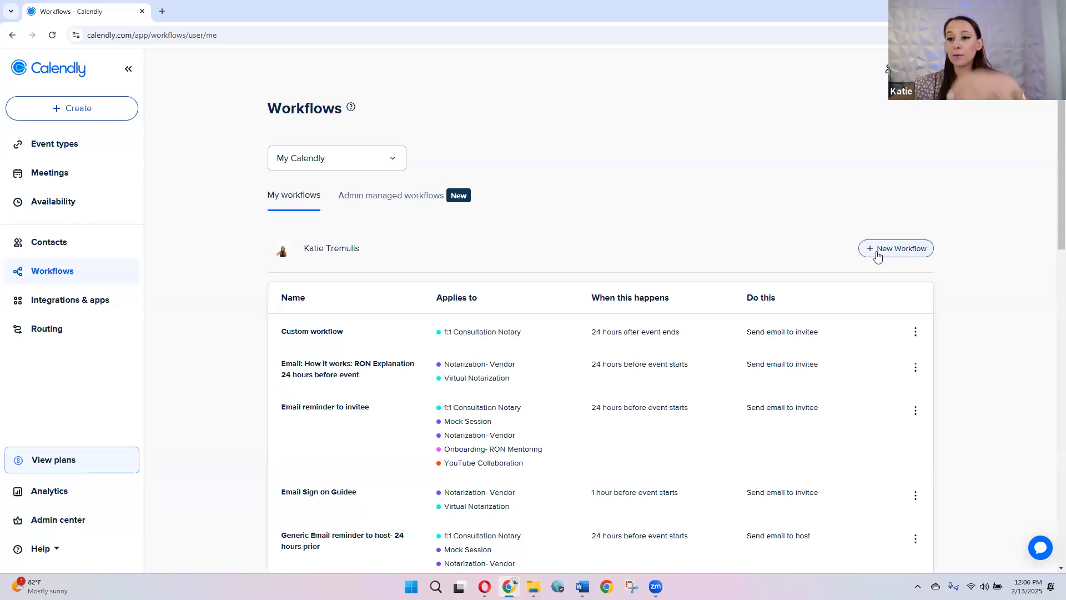
{"action": "left_click", "coordinate": [909, 256]}
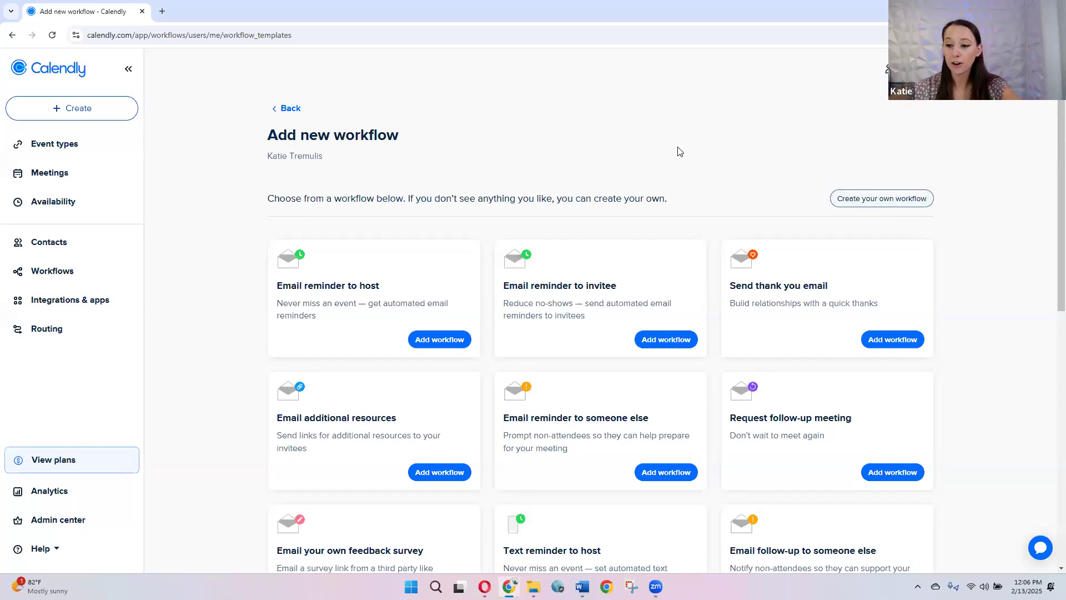
- Look through the available email and text workflow templates for hosts, invitees and other recipients
{"action": "scroll", "coordinate": [674, 149], "scroll_direction": "down", "scroll_amount": 1}
{"action": "scroll", "coordinate": [675, 149], "scroll_direction": "down", "scroll_amount": 3}
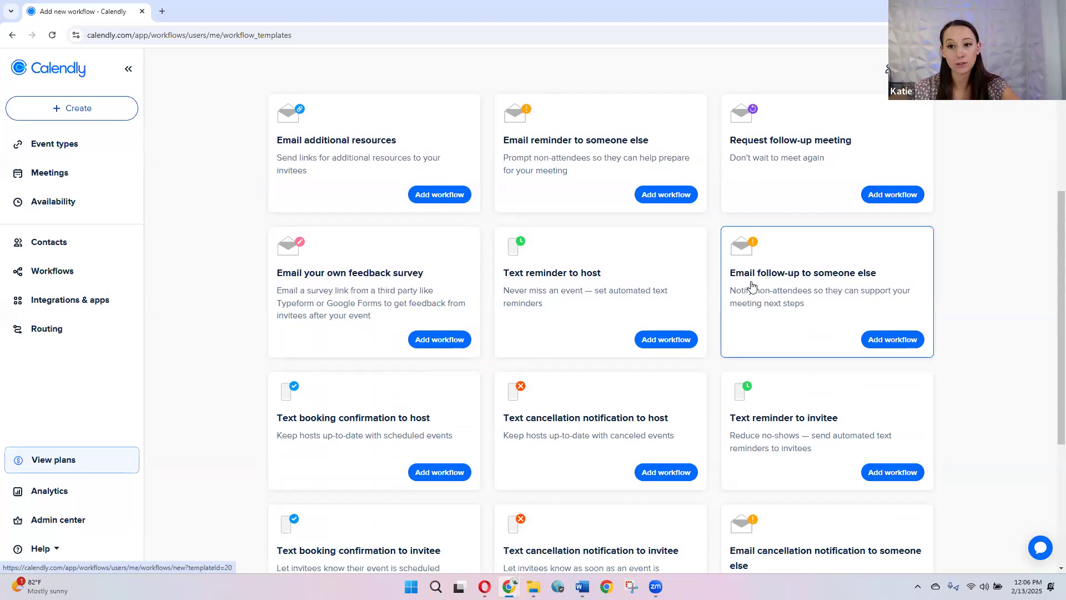
{"action": "scroll", "coordinate": [752, 286], "scroll_direction": "down", "scroll_amount": 3}
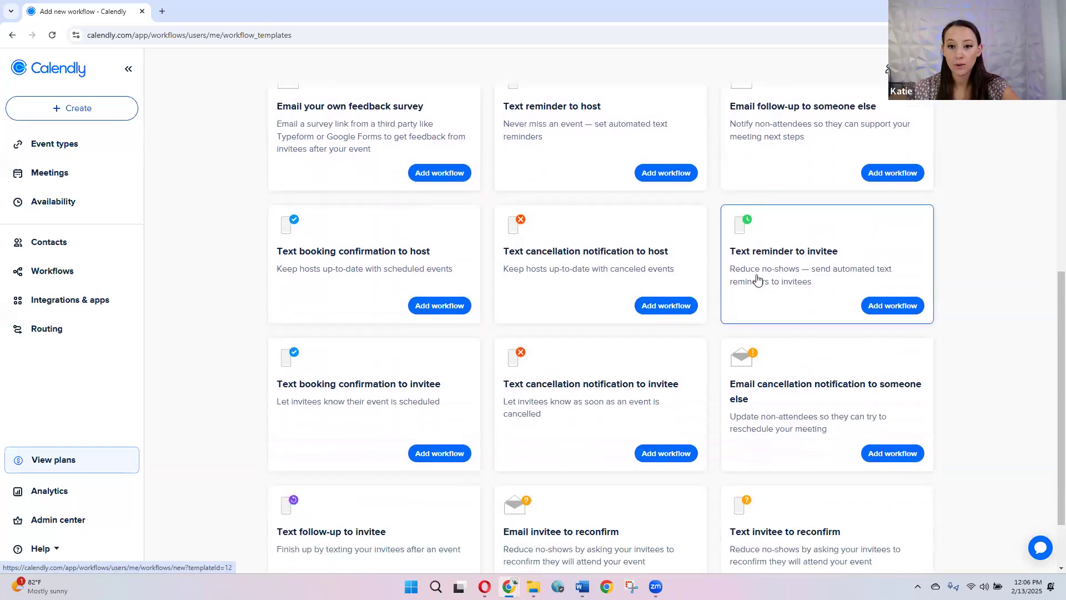
{"action": "scroll", "coordinate": [758, 278], "scroll_direction": "down", "scroll_amount": 2}
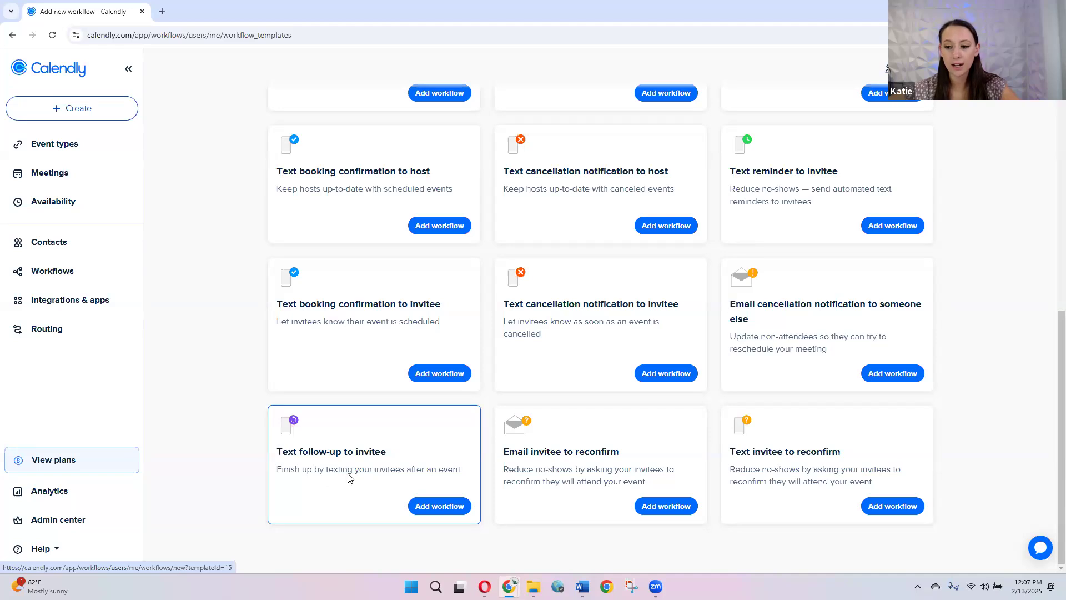
{"action": "scroll", "coordinate": [350, 477], "scroll_direction": "up", "scroll_amount": 4}
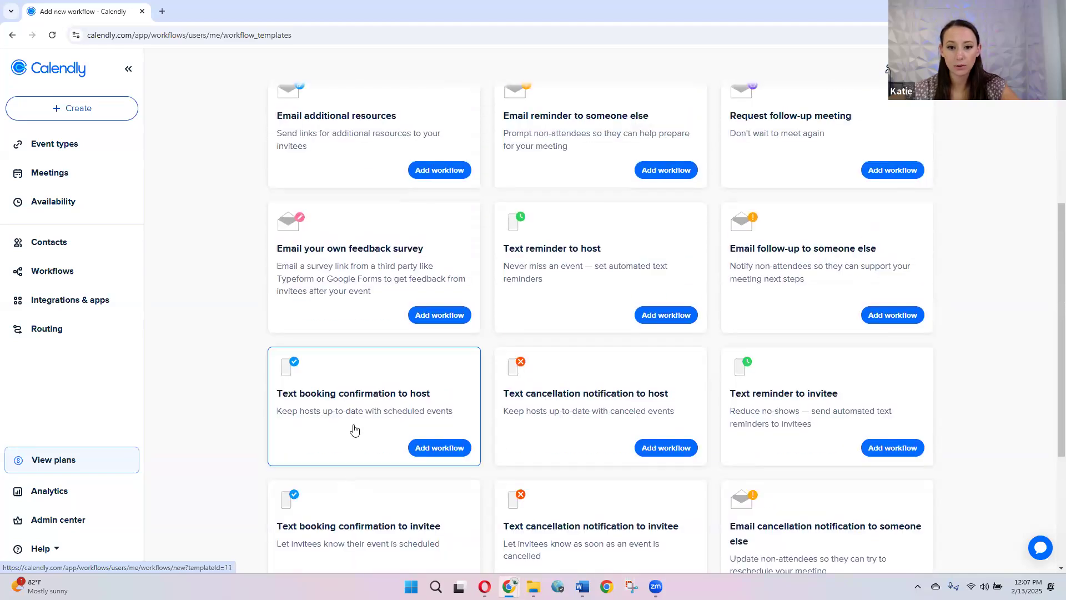
{"action": "scroll", "coordinate": [353, 430], "scroll_direction": "up", "scroll_amount": 4}
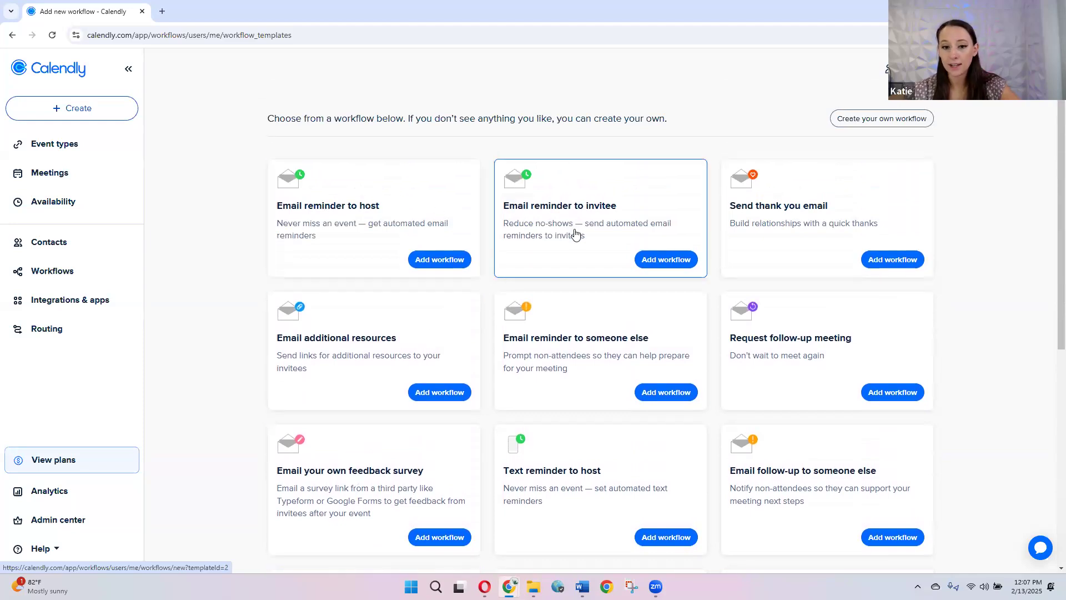
{"action": "scroll", "coordinate": [537, 265], "scroll_direction": "down", "scroll_amount": 1}
{"action": "scroll", "coordinate": [537, 265], "scroll_direction": "down", "scroll_amount": 8}
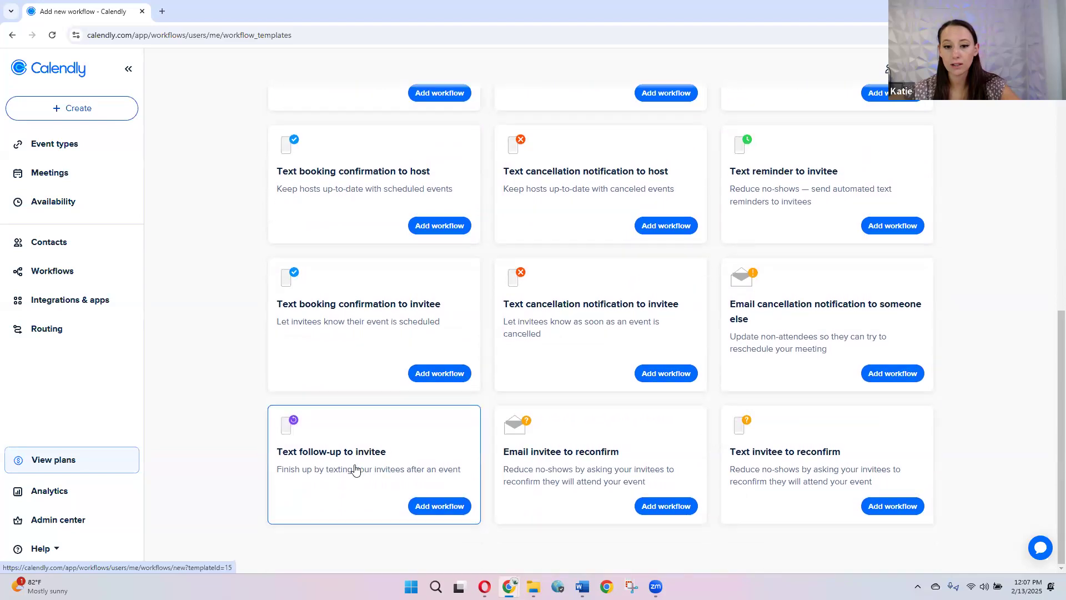
{"action": "scroll", "coordinate": [732, 373], "scroll_direction": "up", "scroll_amount": 9}
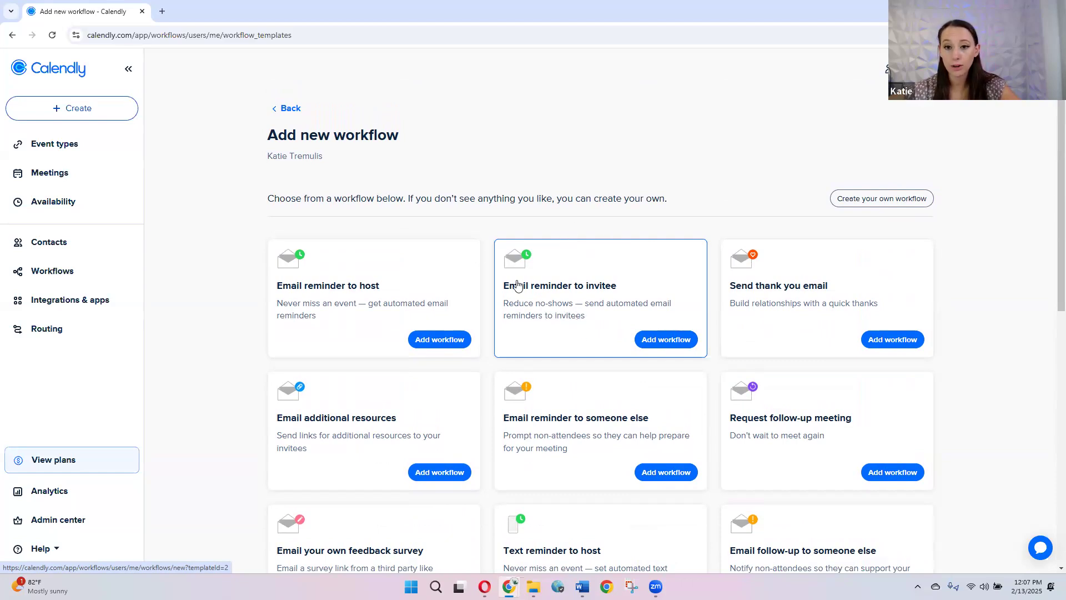
{"action": "scroll", "coordinate": [550, 278], "scroll_direction": "down", "scroll_amount": 2}
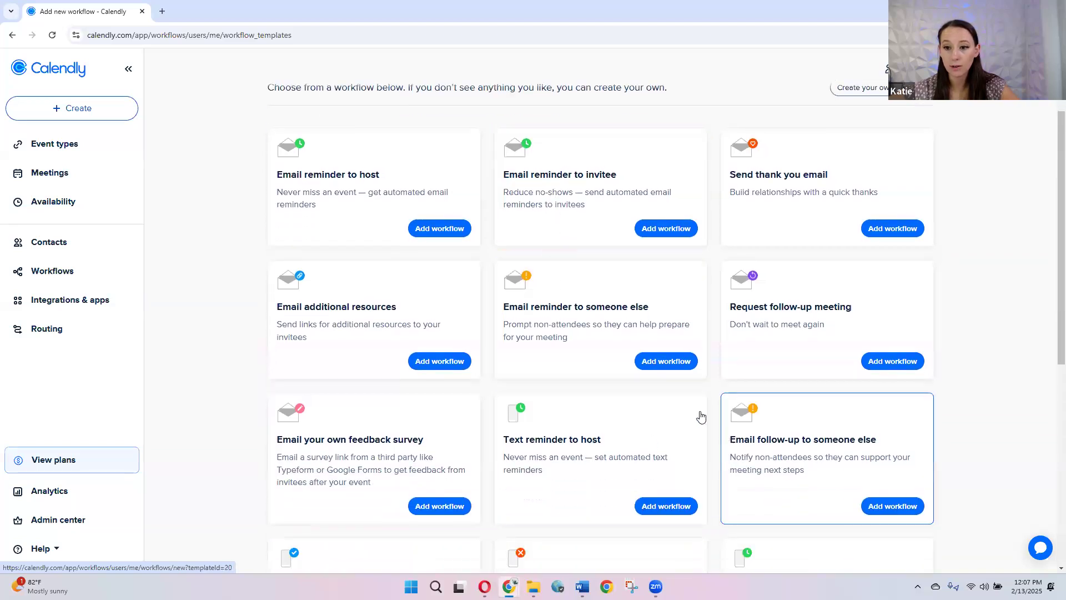
{"action": "scroll", "coordinate": [699, 412], "scroll_direction": "down", "scroll_amount": 3}
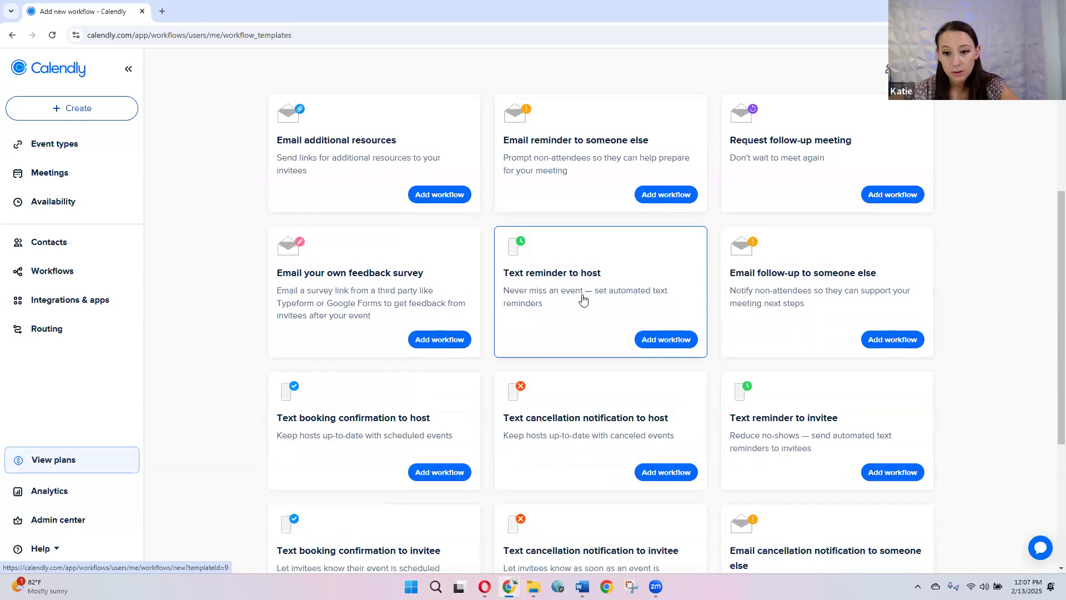
{"action": "scroll", "coordinate": [583, 300], "scroll_direction": "down", "scroll_amount": 2}
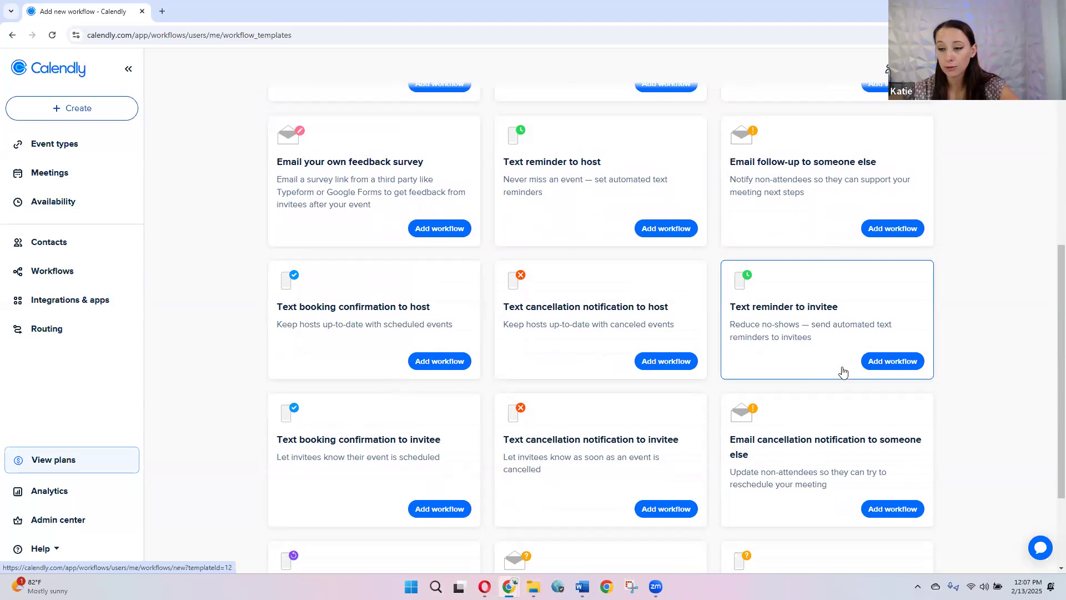
{"action": "scroll", "coordinate": [800, 336], "scroll_direction": "up", "scroll_amount": 7}
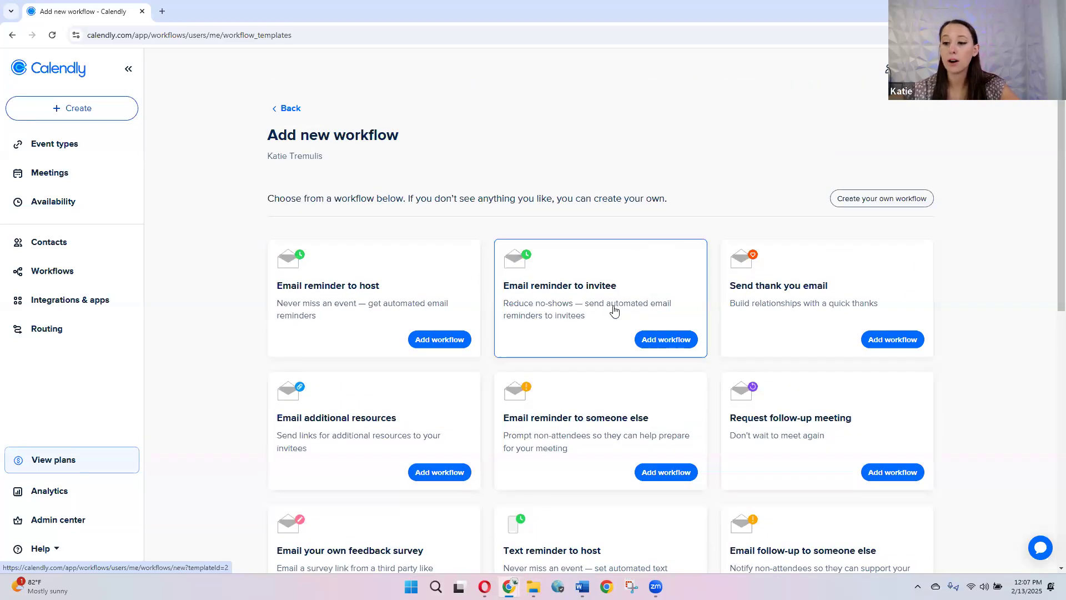
- Add the Email reminder to invitee workflow and set its trigger to 4 hours before the event starts
{"action": "left_click", "coordinate": [661, 340]}
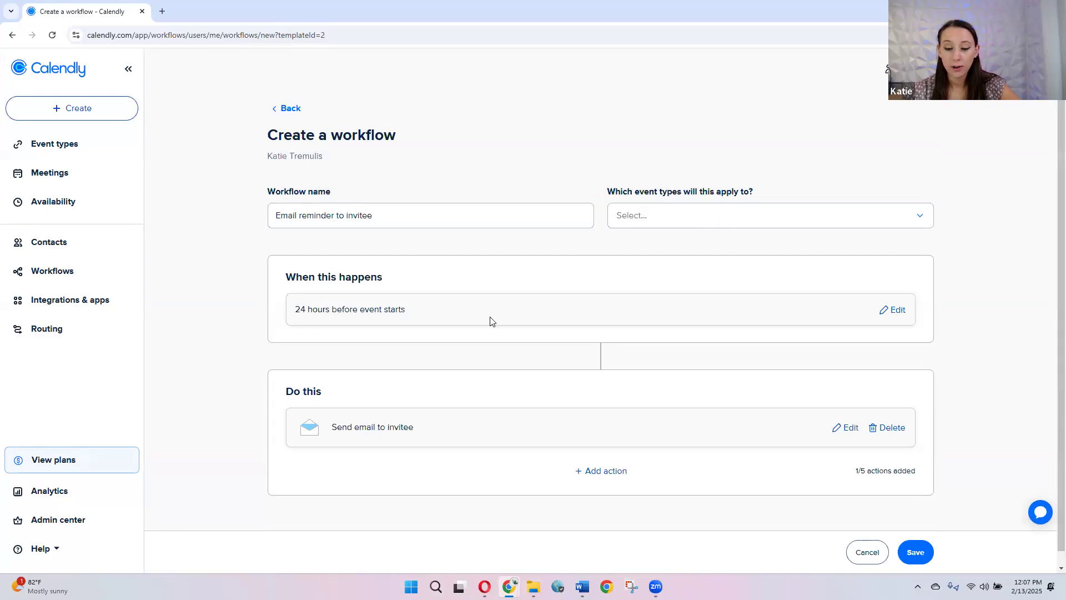
{"action": "left_click", "coordinate": [894, 312]}
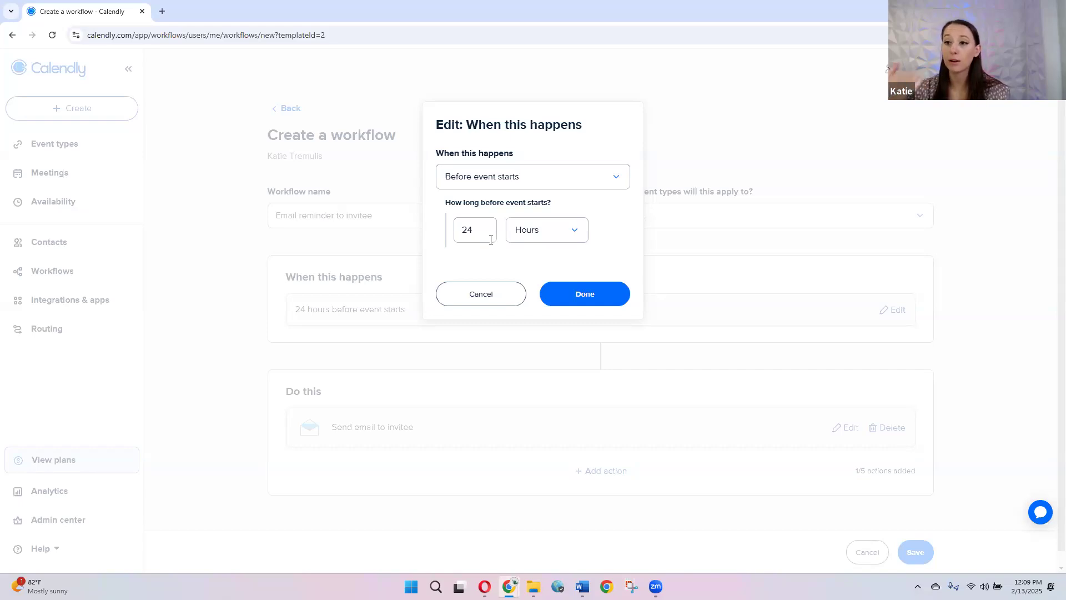
{"action": "left_click", "coordinate": [483, 234]}
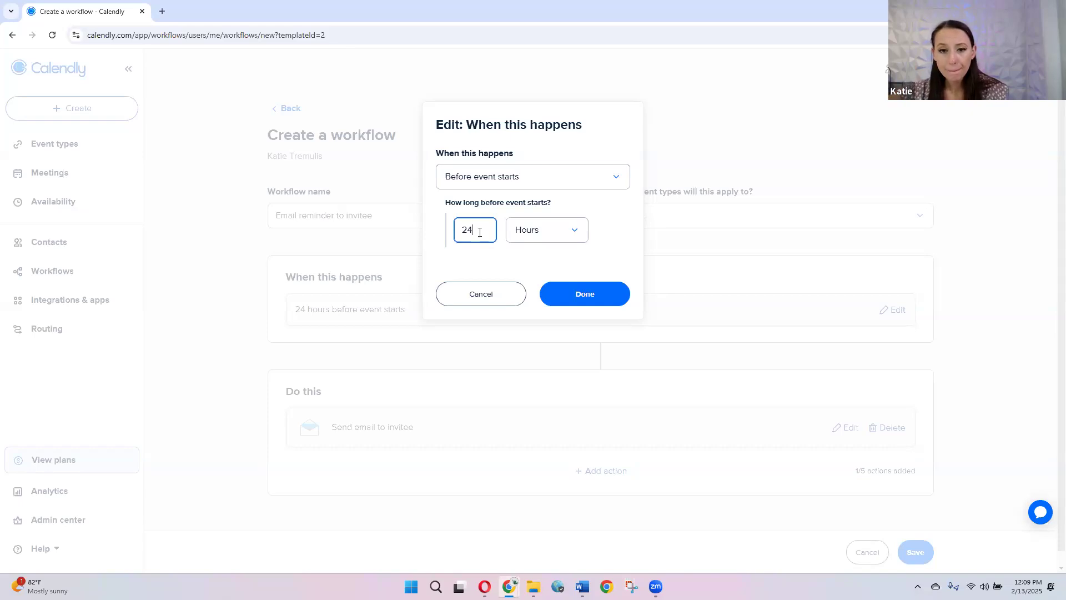
{"action": "left_click", "coordinate": [499, 177]}
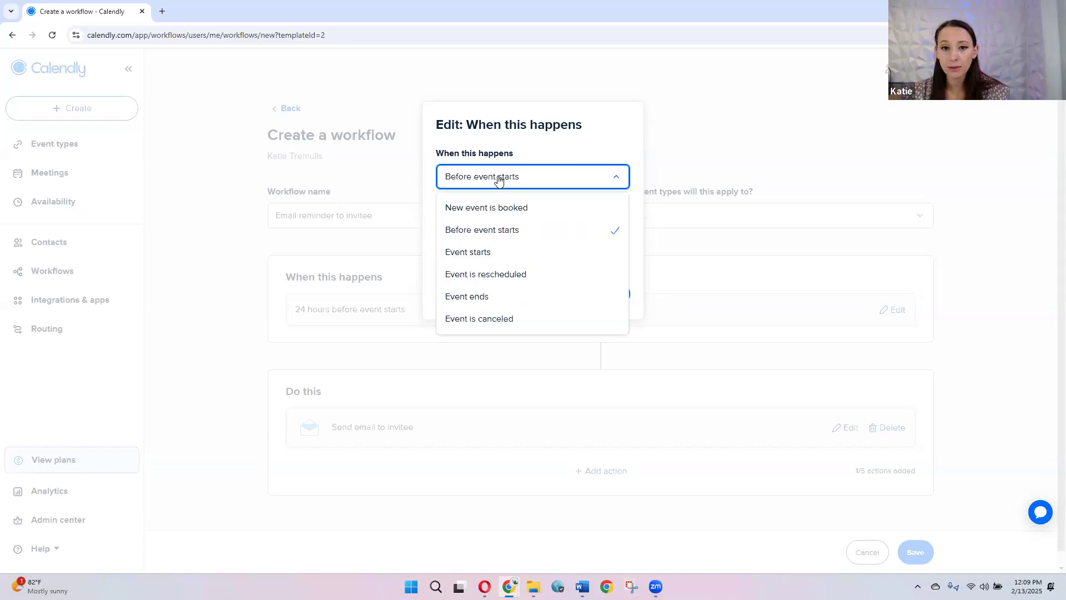
{"action": "left_click", "coordinate": [498, 178]}
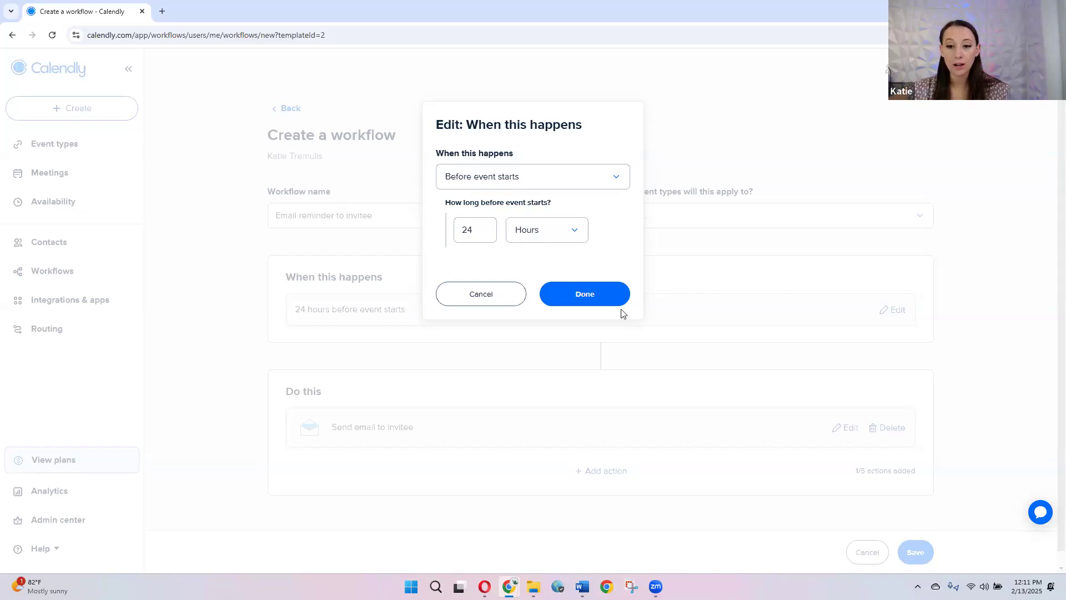
{"action": "double_click", "coordinate": [468, 229]}
{"action": "type", "text": "4"}
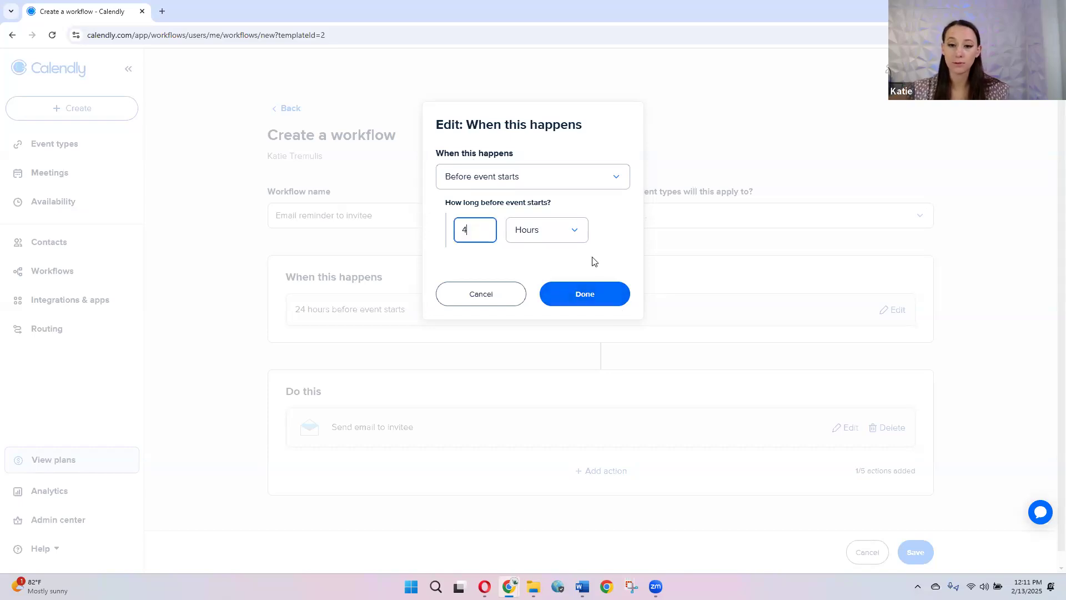
{"action": "left_click", "coordinate": [604, 294]}
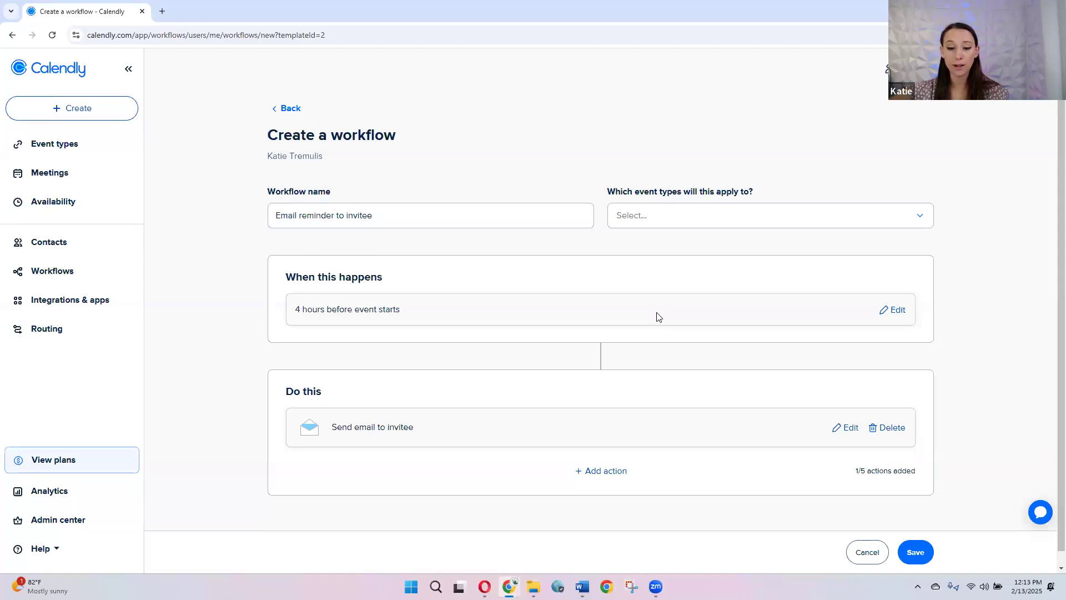
- Edit the workflow's email to the invitee so that it is sent from Calendly's notifications address
{"action": "scroll", "coordinate": [626, 261], "scroll_direction": "down", "scroll_amount": 1}
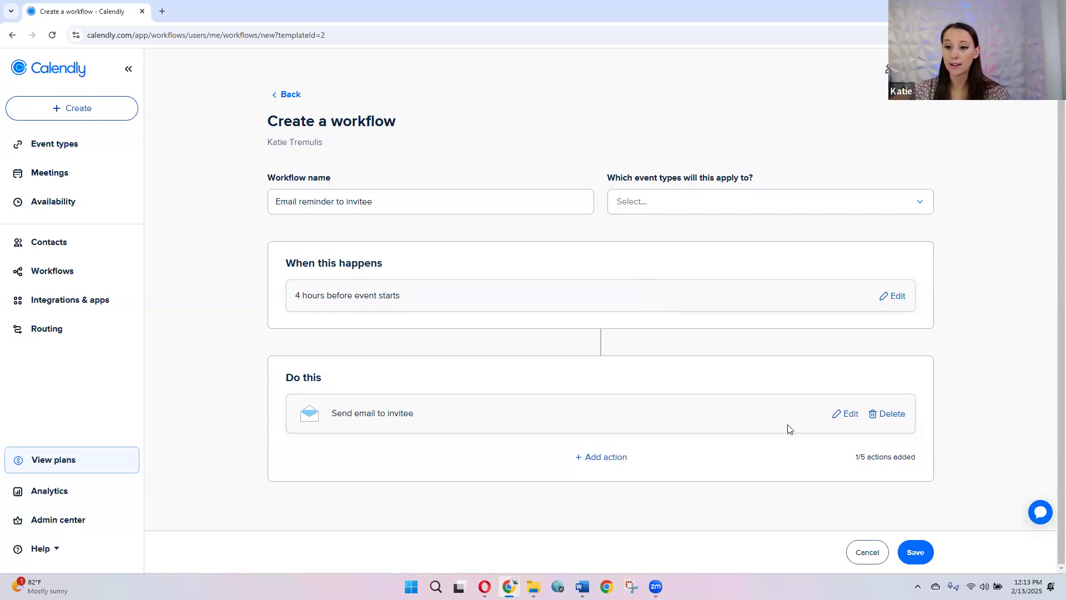
{"action": "left_click", "coordinate": [851, 416]}
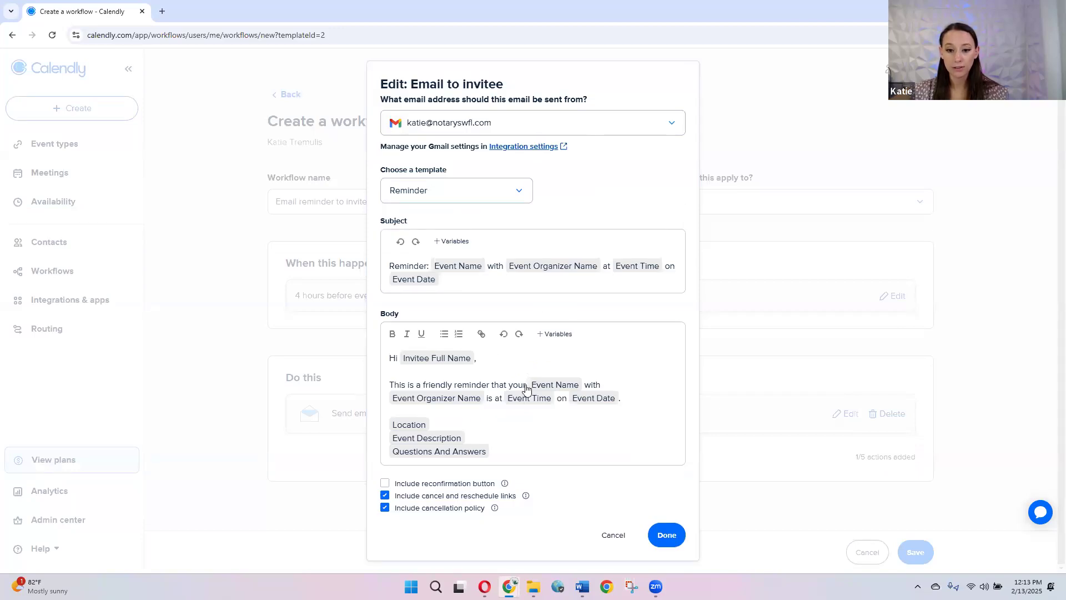
{"action": "left_click", "coordinate": [395, 386]}
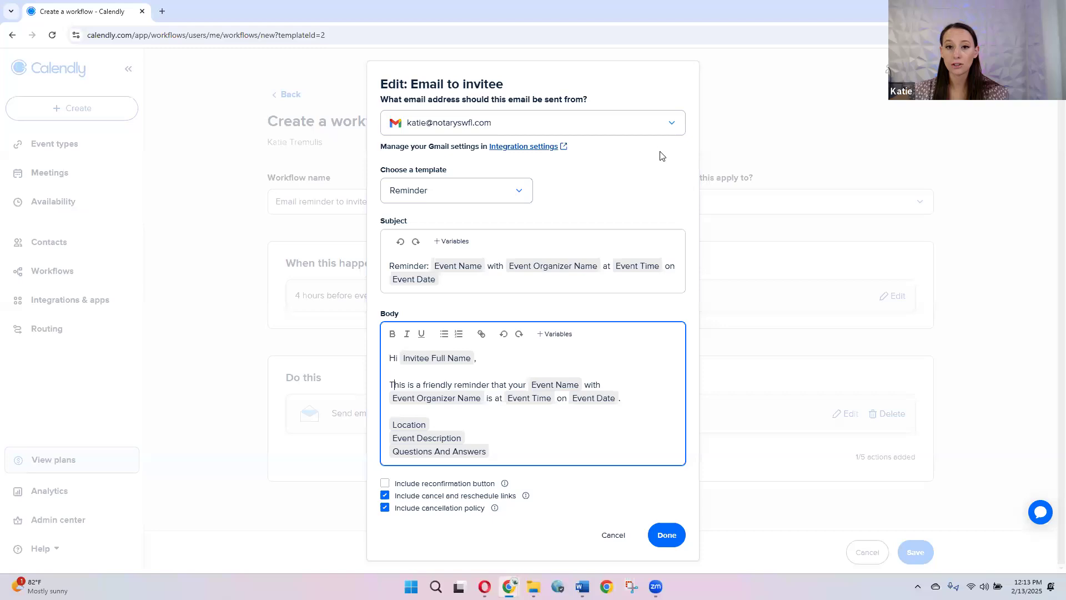
{"action": "left_click", "coordinate": [633, 127]}
{"action": "left_click", "coordinate": [632, 128]}
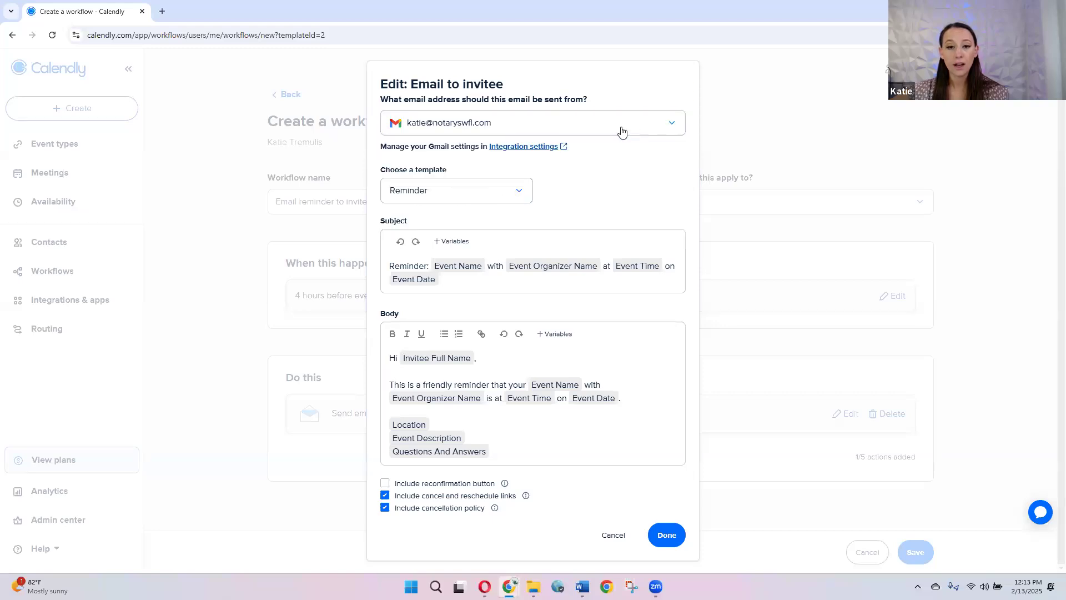
{"action": "left_click", "coordinate": [623, 131]}
{"action": "left_click", "coordinate": [595, 156]}
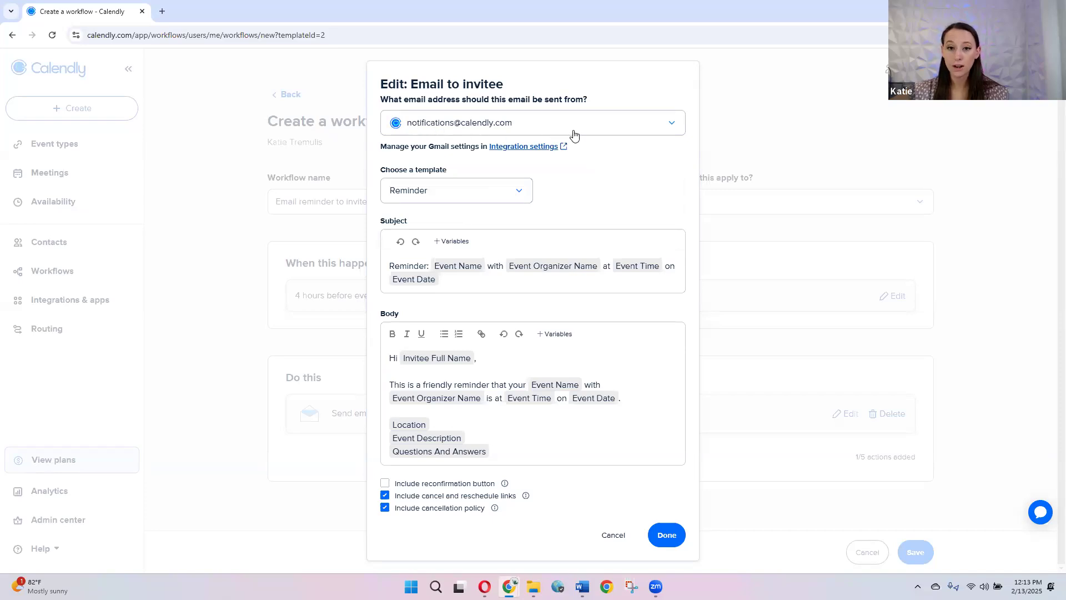
- Keep the Reminder template for the invitee email and finish editing the email
{"action": "left_click", "coordinate": [443, 198]}
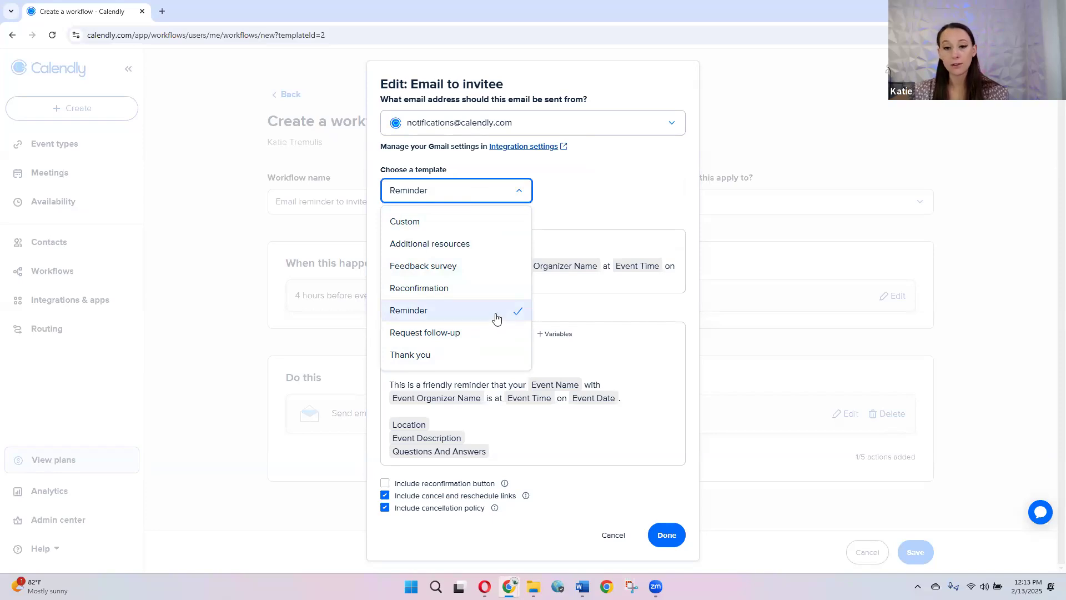
{"action": "left_click", "coordinate": [497, 319]}
{"action": "left_click", "coordinate": [637, 417]}
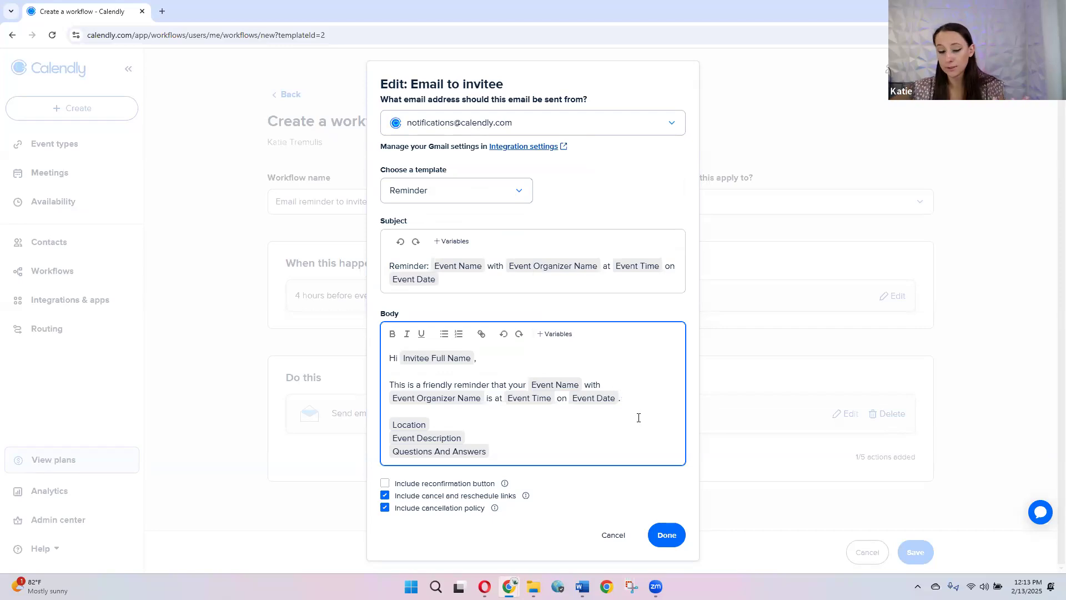
{"action": "key", "text": "Tab"}
{"action": "key", "text": "Return"}
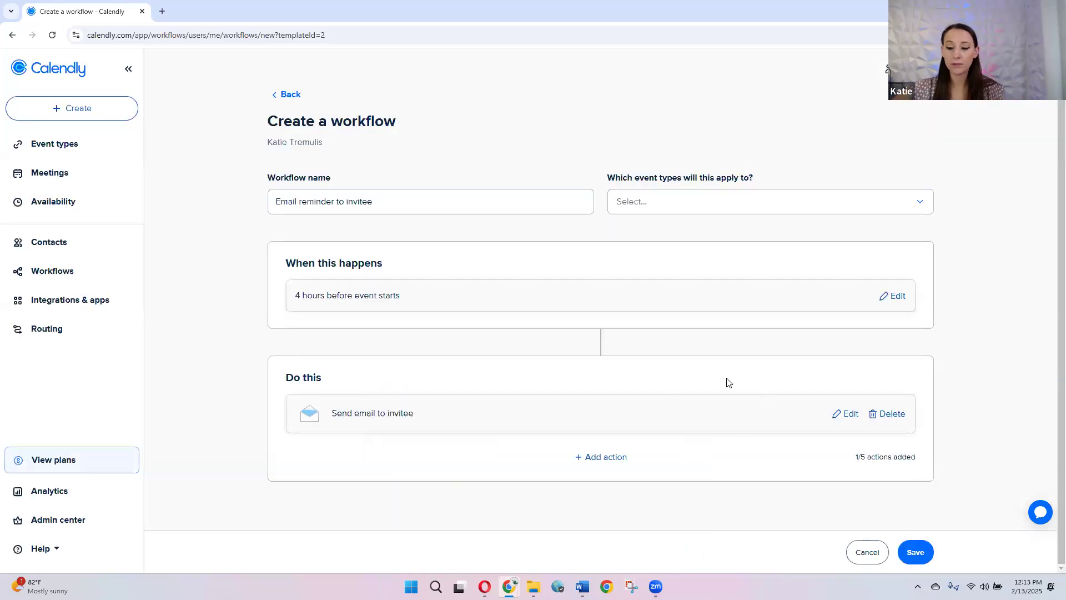
- Examine which further actions can be added to the workflow and which event types it can apply to
{"action": "left_click", "coordinate": [593, 459]}
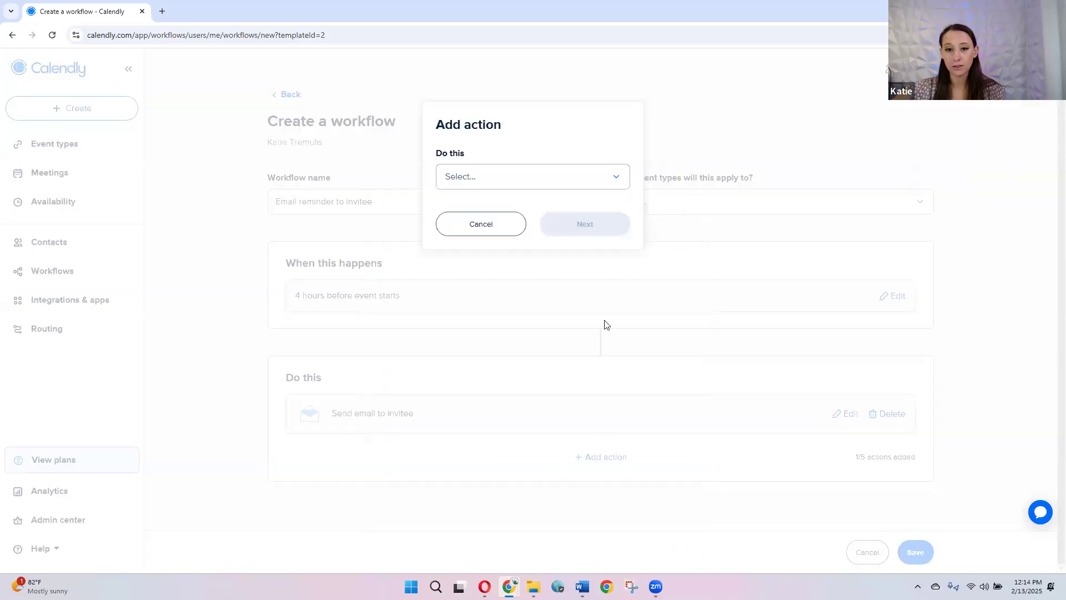
{"action": "left_click", "coordinate": [516, 177]}
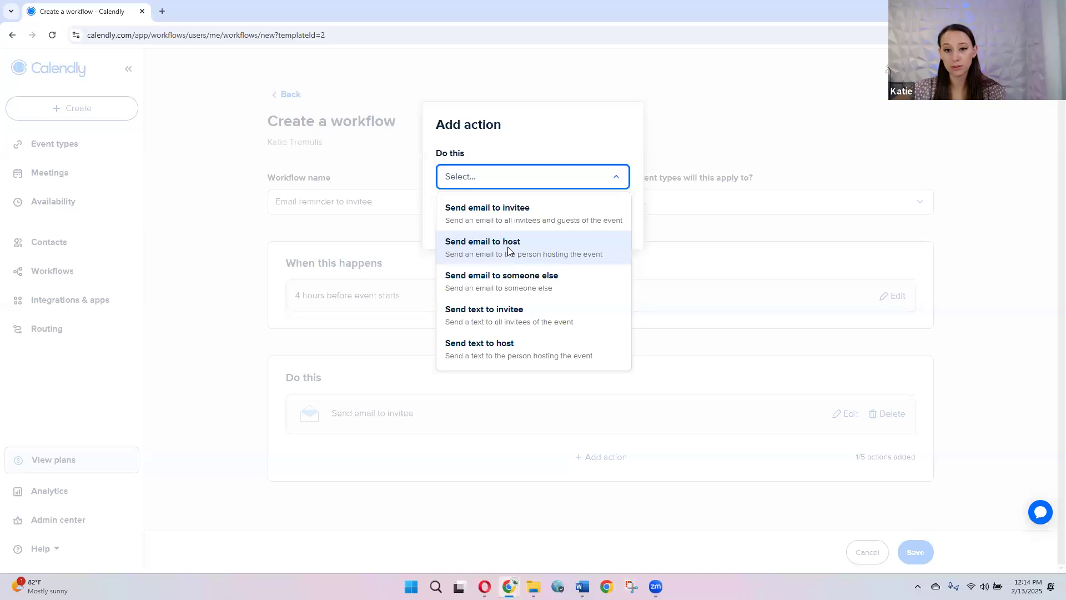
{"action": "left_click", "coordinate": [683, 179]}
{"action": "left_click", "coordinate": [499, 225]}
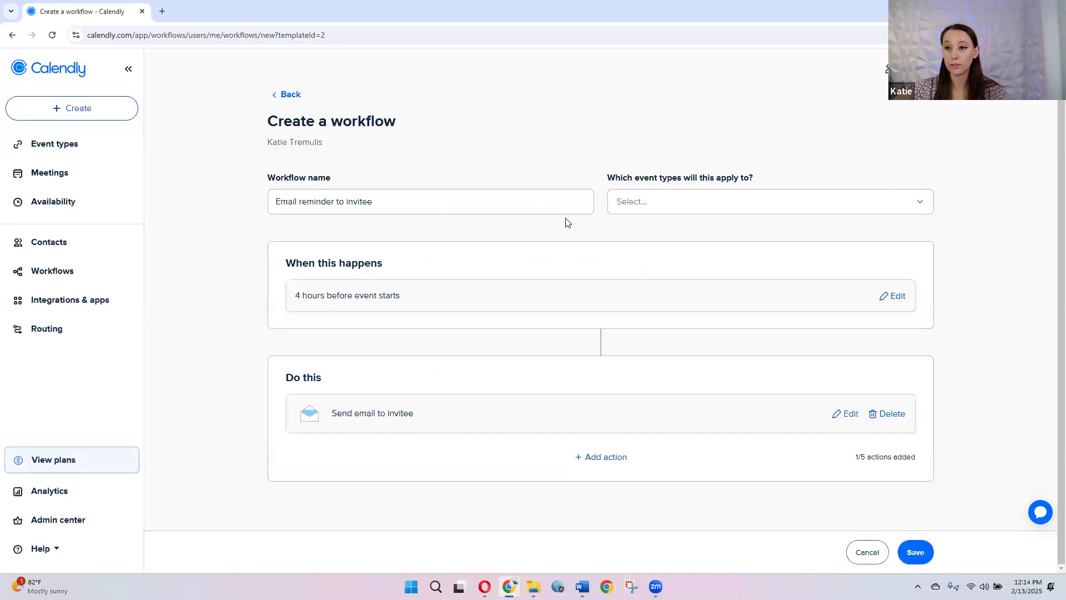
{"action": "left_click", "coordinate": [682, 205]}
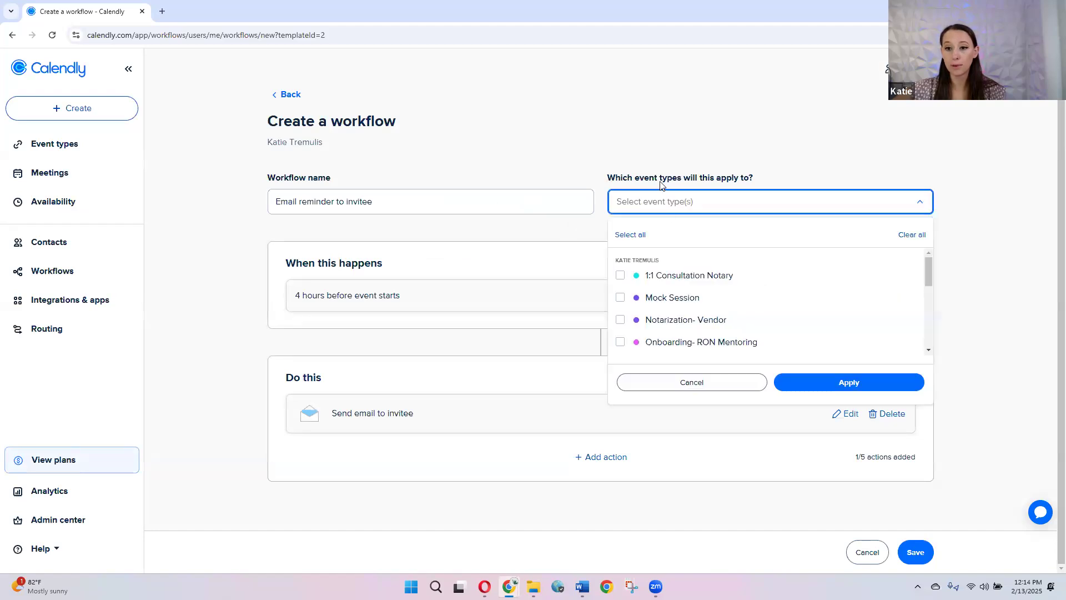
{"action": "left_click", "coordinate": [581, 150]}
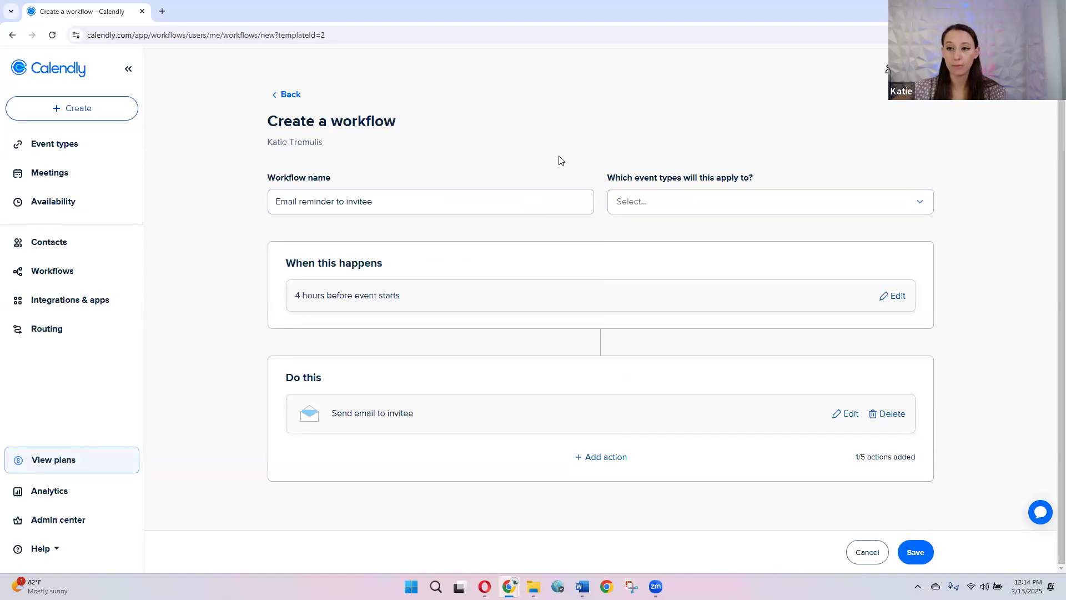